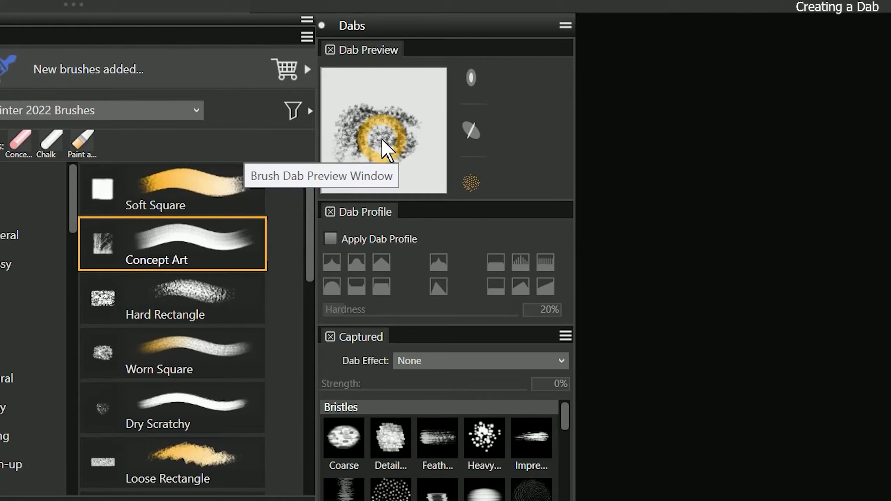
Try the Threshold dab effect on the Concept Art brush's captured dab and adjust its strength.
{"action": "left_click", "coordinate": [424, 361]}
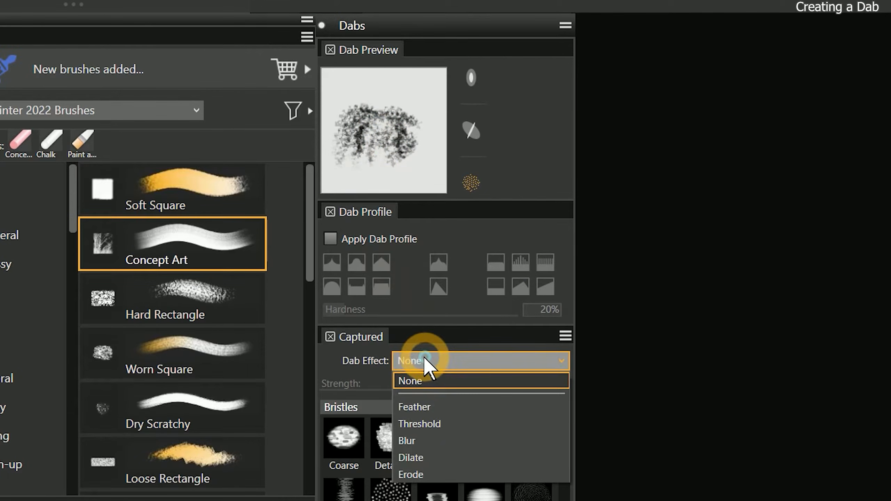
{"action": "left_click", "coordinate": [426, 424]}
{"action": "left_click_drag", "start_coordinate": [371, 384], "coordinate": [487, 386]}
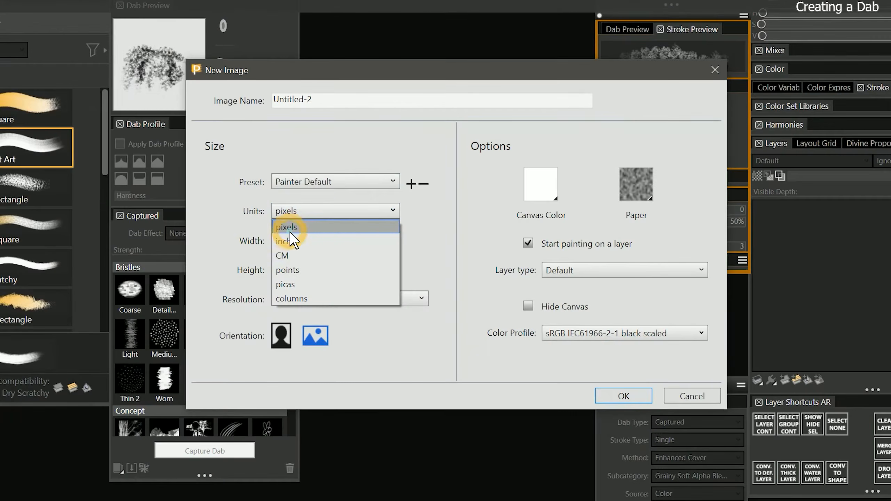
Create a new image measured in pixels, 1024 wide by 1024 high, at 150 pixels per inch.
{"action": "left_click", "coordinate": [294, 227]}
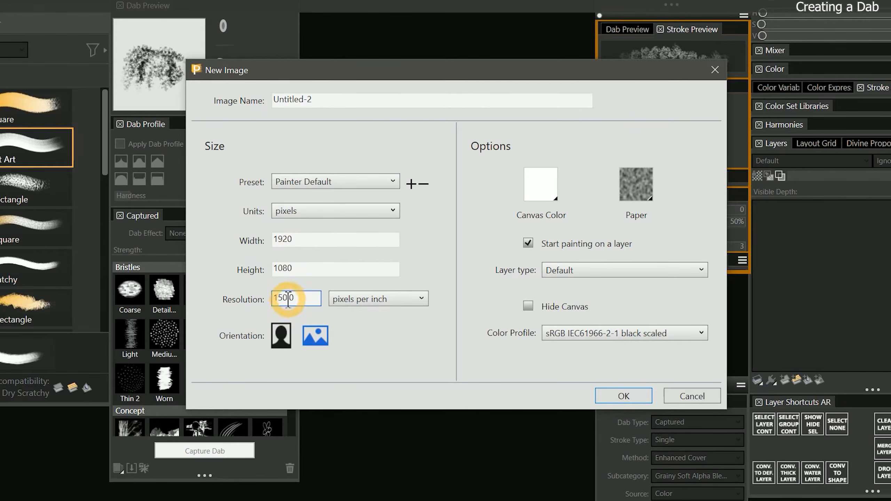
{"action": "left_click", "coordinate": [246, 247]}
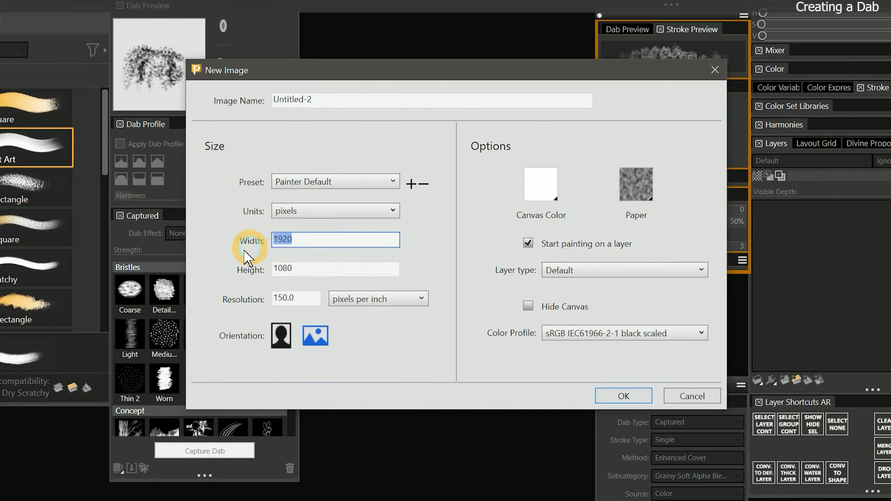
{"action": "type", "text": "1024"}
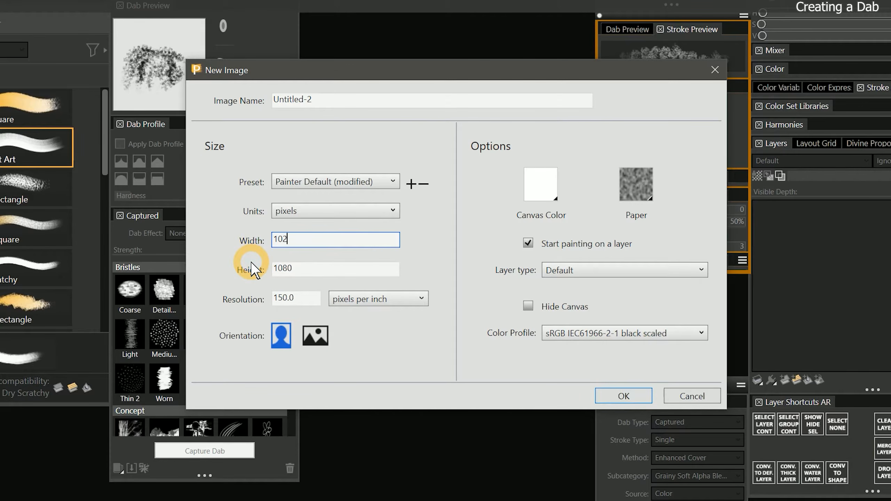
{"action": "key", "text": "Tab"}
{"action": "type", "text": "1024"}
{"action": "key", "text": "Return"}
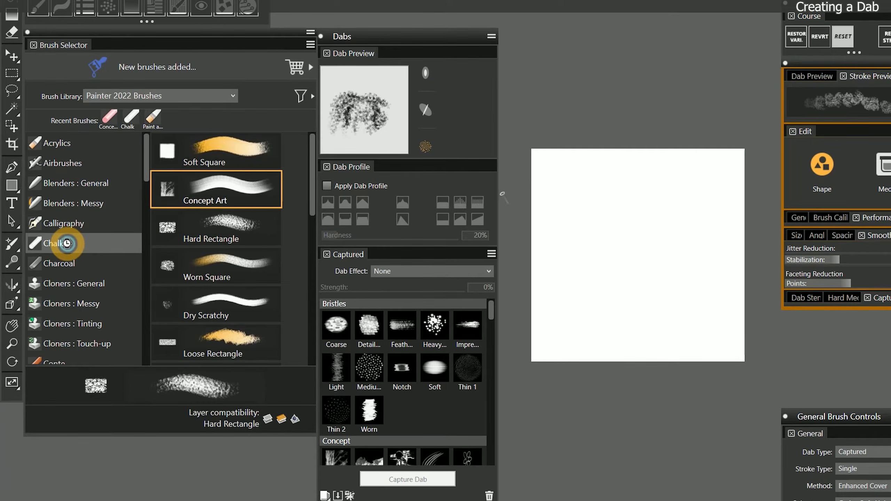
Look through the Chalk brushes Sketch, Blend, Blunt and Sharp to compare their dab shapes.
{"action": "left_click", "coordinate": [52, 283]}
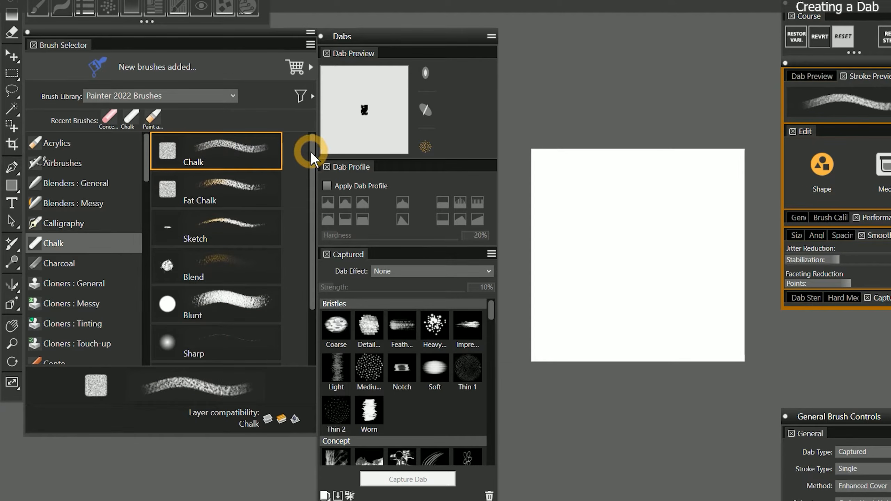
{"action": "left_click_drag", "start_coordinate": [312, 152], "coordinate": [309, 238]}
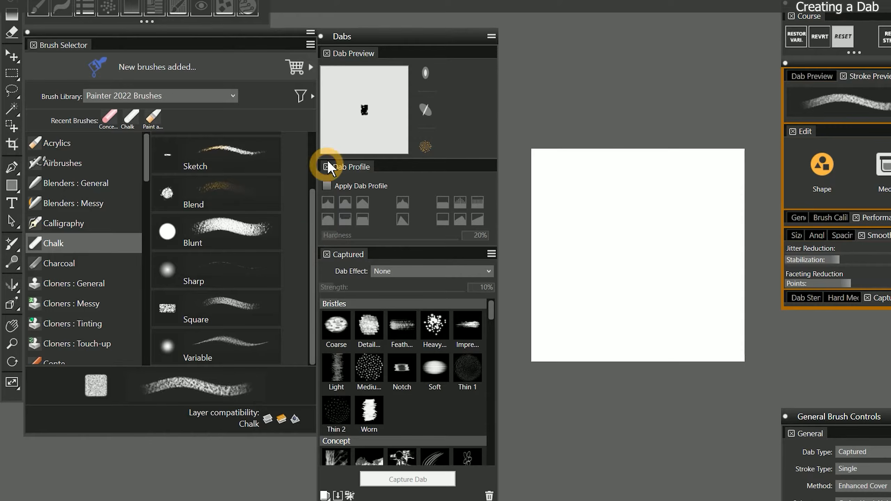
{"action": "left_click", "coordinate": [238, 151]}
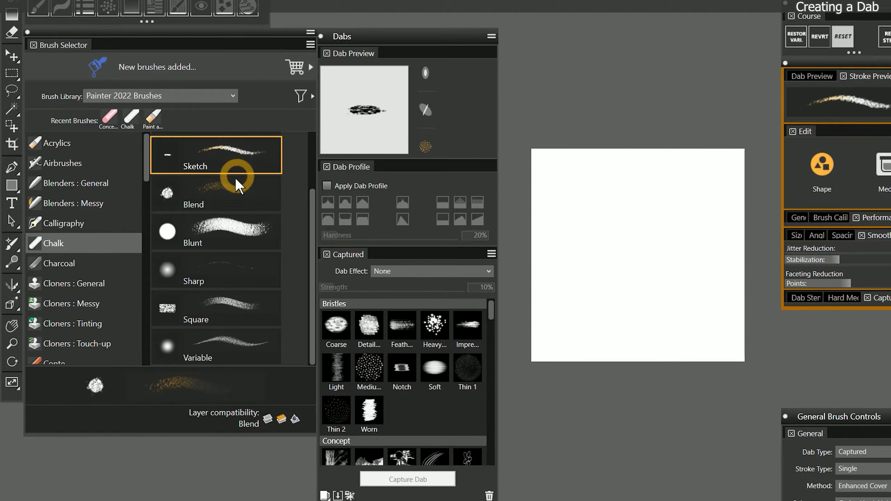
{"action": "left_click", "coordinate": [231, 193]}
{"action": "left_click", "coordinate": [231, 229]}
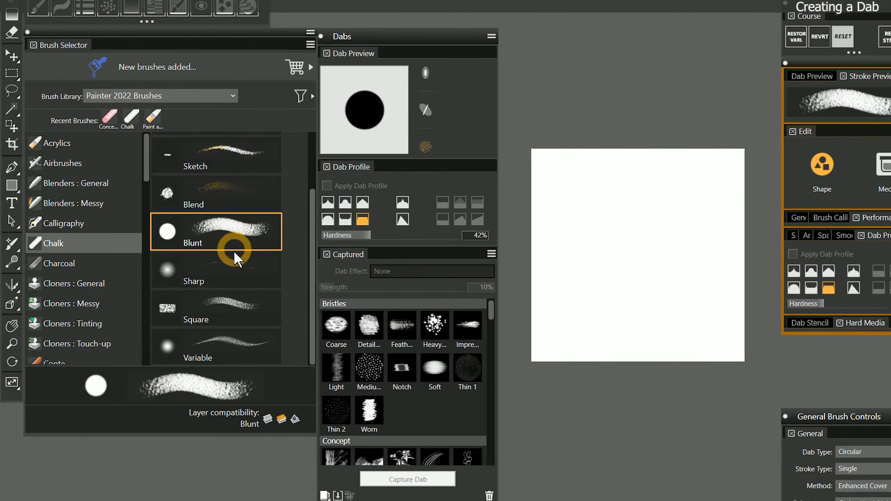
{"action": "left_click", "coordinate": [233, 278]}
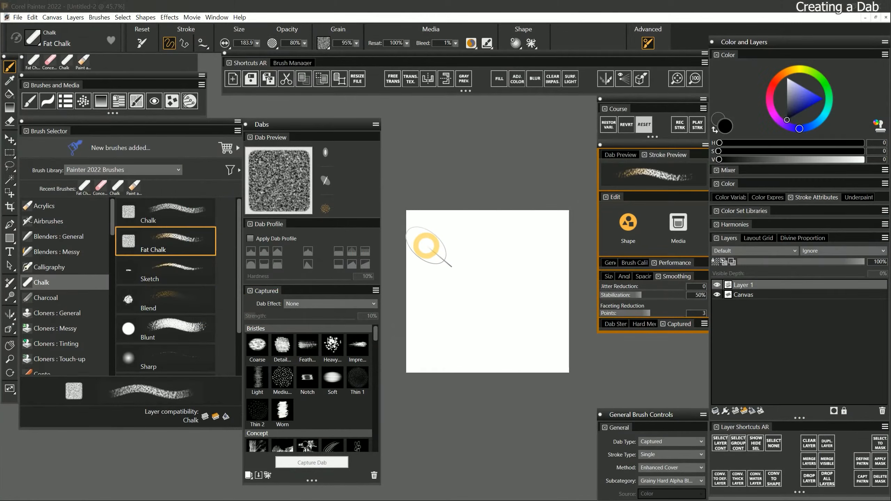
Try the Fat Chalk brush on the blank canvas, including with a saturated red.
{"action": "mouse_move", "coordinate": [423, 244]}
{"action": "left_mouse_down"}
{"action": "mouse_move", "coordinate": [534, 233]}
{"action": "mouse_move", "coordinate": [538, 247]}
{"action": "mouse_move", "coordinate": [454, 293]}
{"action": "mouse_move", "coordinate": [438, 322]}
{"action": "mouse_move", "coordinate": [449, 334]}
{"action": "mouse_move", "coordinate": [488, 340]}
{"action": "mouse_move", "coordinate": [560, 345]}
{"action": "left_mouse_up"}
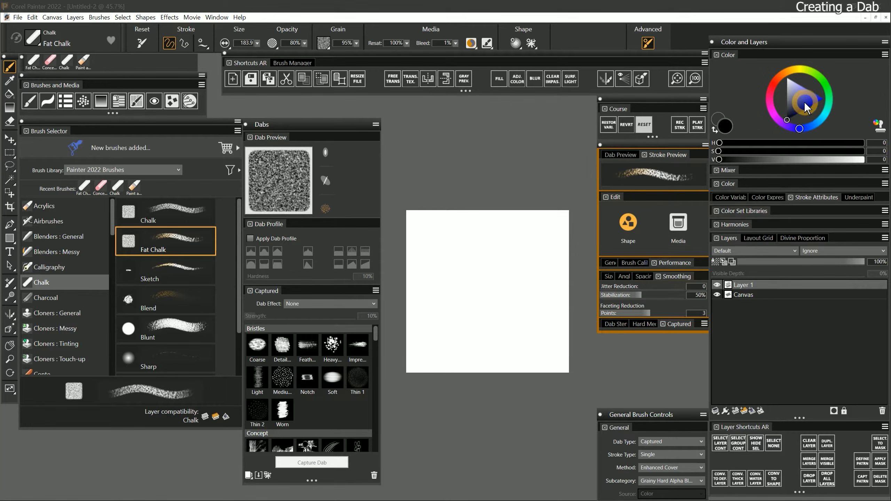
{"action": "left_click", "coordinate": [771, 87]}
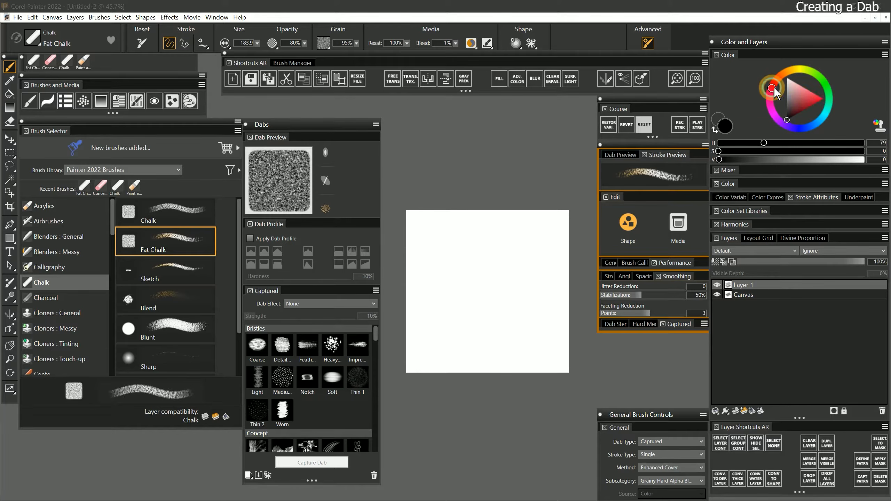
{"action": "left_click_drag", "start_coordinate": [812, 98], "coordinate": [812, 100]}
{"action": "mouse_move", "coordinate": [473, 273]}
{"action": "left_mouse_down"}
{"action": "mouse_move", "coordinate": [467, 313]}
{"action": "mouse_move", "coordinate": [510, 314]}
{"action": "mouse_move", "coordinate": [533, 328]}
{"action": "left_mouse_up"}
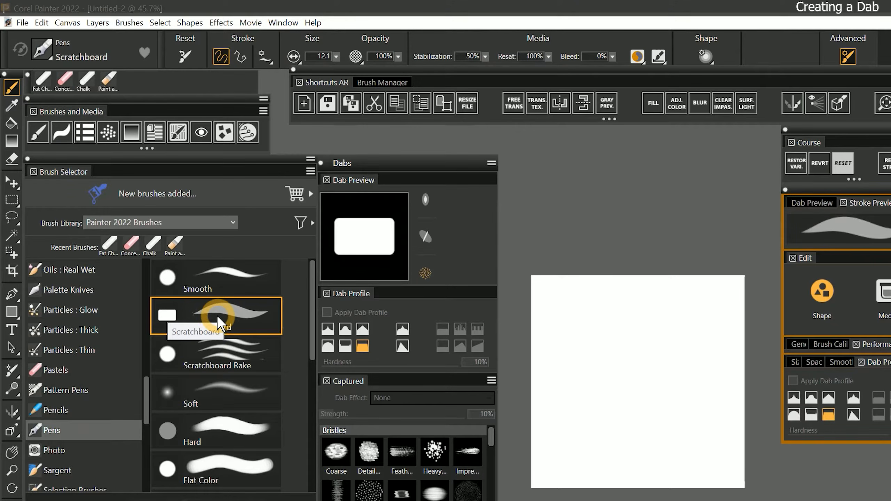
Paint a vertical wavy black stroke on the Canvas layer with the Scratchboard pen at size 50.
{"action": "left_click", "coordinate": [219, 320]}
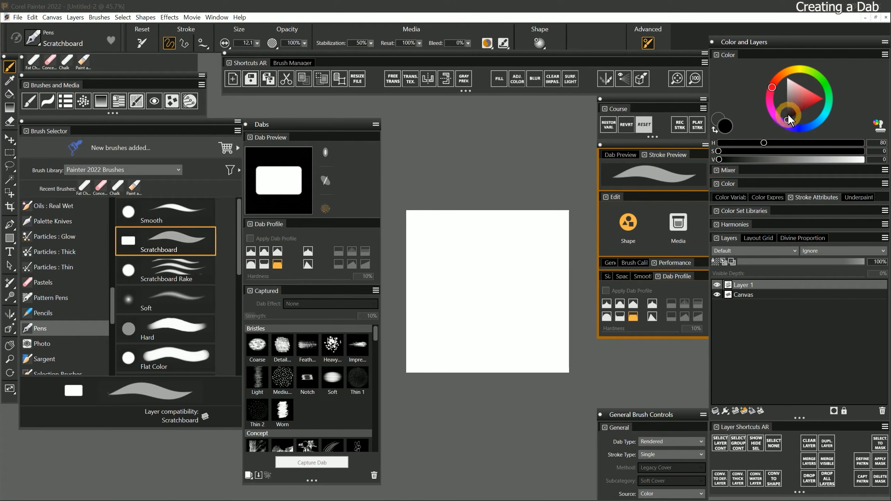
{"action": "left_click_drag", "start_coordinate": [789, 117], "coordinate": [785, 121]}
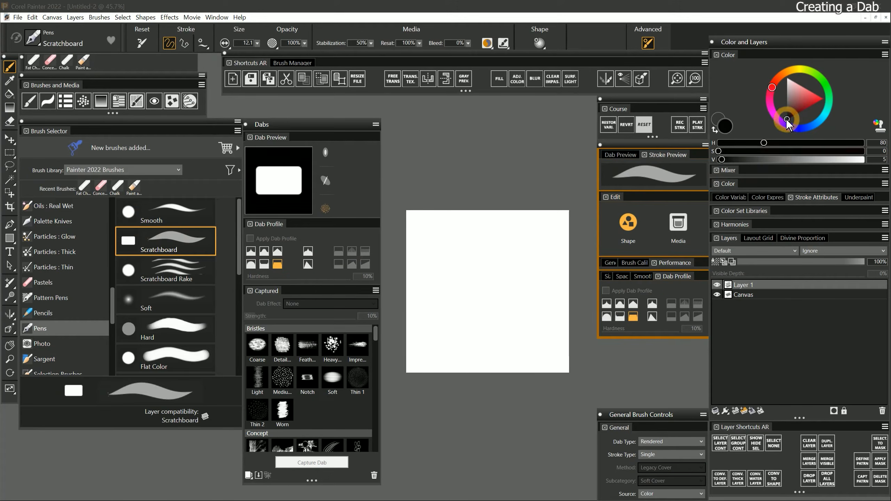
{"action": "left_click", "coordinate": [746, 295]}
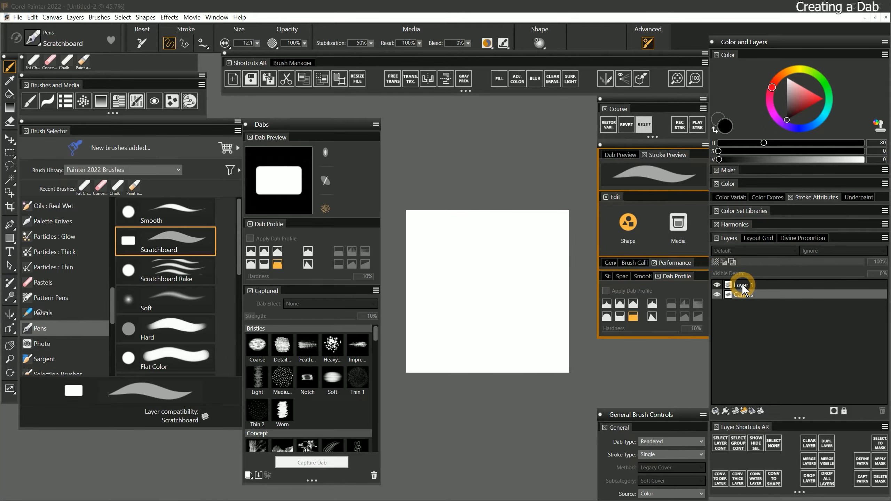
{"action": "mouse_move", "coordinate": [442, 216]}
{"action": "left_mouse_down"}
{"action": "mouse_move", "coordinate": [459, 303]}
{"action": "mouse_move", "coordinate": [453, 358]}
{"action": "left_mouse_up"}
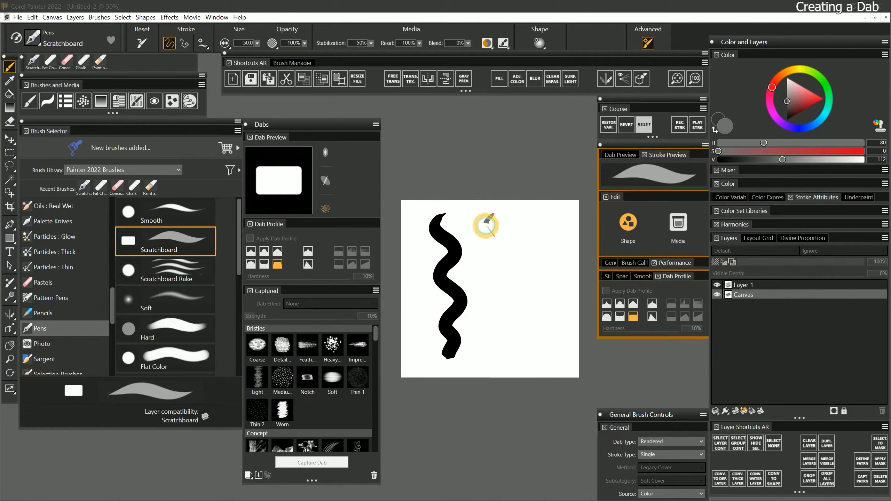
Paint two more vertical wavy strokes beside the black one, first in medium gray and then in light gray.
{"action": "mouse_move", "coordinate": [489, 216]}
{"action": "left_mouse_down"}
{"action": "mouse_move", "coordinate": [501, 316]}
{"action": "mouse_move", "coordinate": [499, 353]}
{"action": "left_mouse_up"}
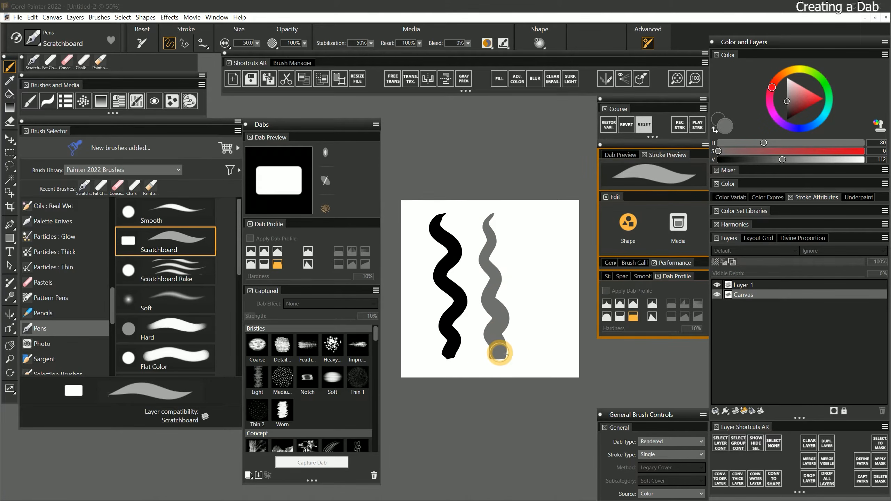
{"action": "left_click", "coordinate": [782, 89]}
{"action": "left_click_drag", "start_coordinate": [543, 215], "coordinate": [543, 351]}
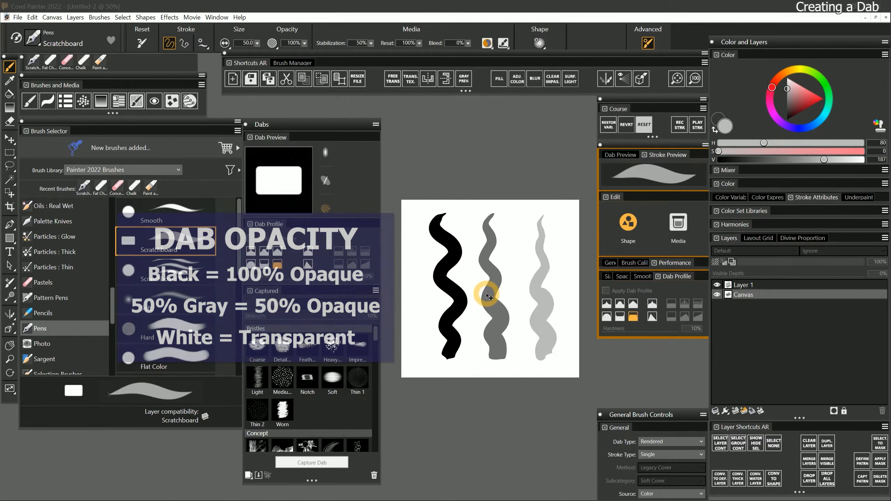
Try to resize the painted strokes with the Transform tool.
{"action": "mouse_move", "coordinate": [568, 203]}
{"action": "left_mouse_down"}
{"action": "mouse_move", "coordinate": [403, 204]}
{"action": "mouse_move", "coordinate": [410, 353]}
{"action": "mouse_move", "coordinate": [428, 370]}
{"action": "mouse_move", "coordinate": [567, 360]}
{"action": "mouse_move", "coordinate": [566, 205]}
{"action": "left_mouse_up"}
{"action": "key", "text": "ctrl+z"}
{"action": "mouse_move", "coordinate": [512, 204]}
{"action": "left_mouse_down"}
{"action": "mouse_move", "coordinate": [408, 240]}
{"action": "mouse_move", "coordinate": [425, 342]}
{"action": "mouse_move", "coordinate": [541, 349]}
{"action": "mouse_move", "coordinate": [563, 244]}
{"action": "mouse_move", "coordinate": [477, 210]}
{"action": "left_mouse_up"}
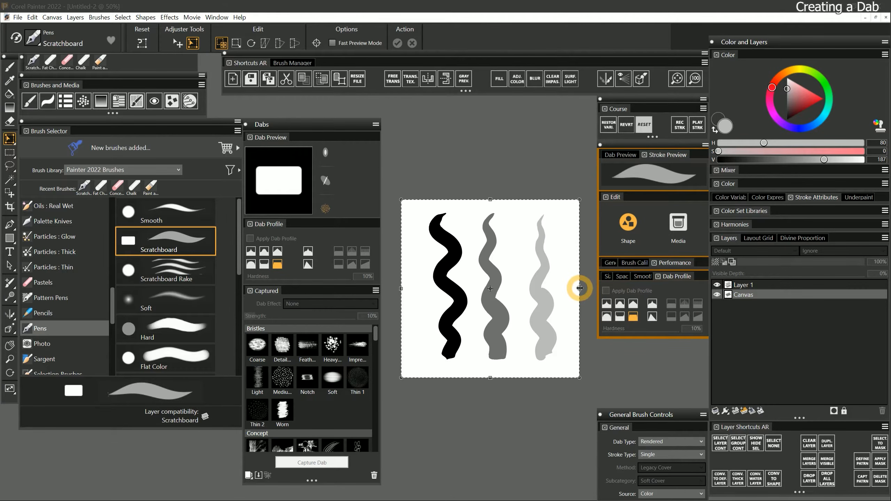
{"action": "left_click_drag", "start_coordinate": [579, 288], "coordinate": [535, 292]}
{"action": "left_click_drag", "start_coordinate": [490, 200], "coordinate": [485, 253]}
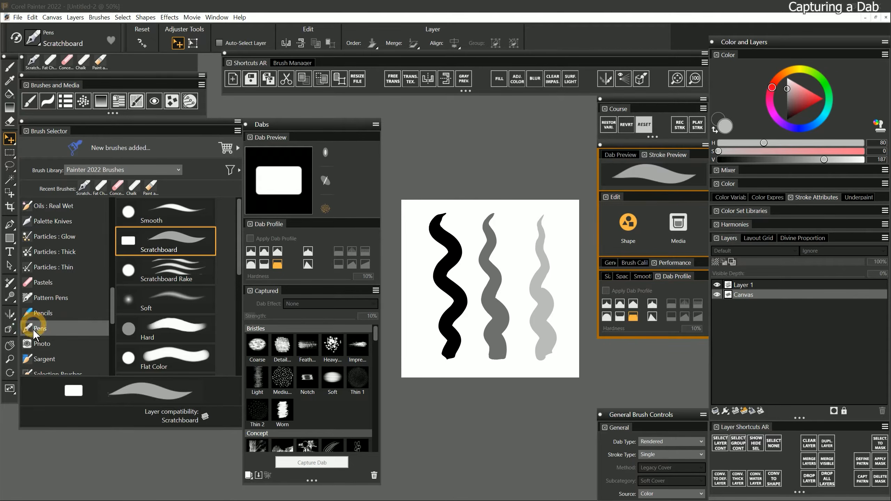
Switch to the captured-dab Fat Chalk brush and make a rectangular selection around all three wavy strokes.
{"action": "left_click", "coordinate": [661, 442]}
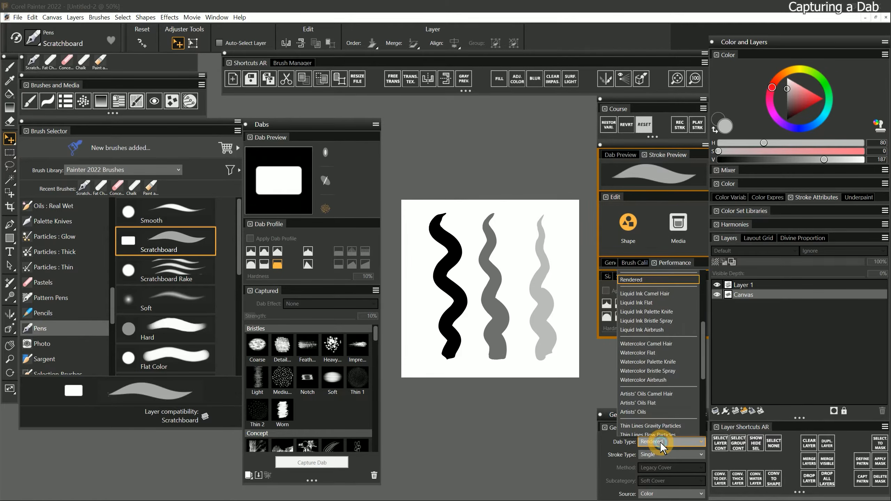
{"action": "scroll", "coordinate": [637, 317], "scroll_direction": "up", "scroll_amount": 5}
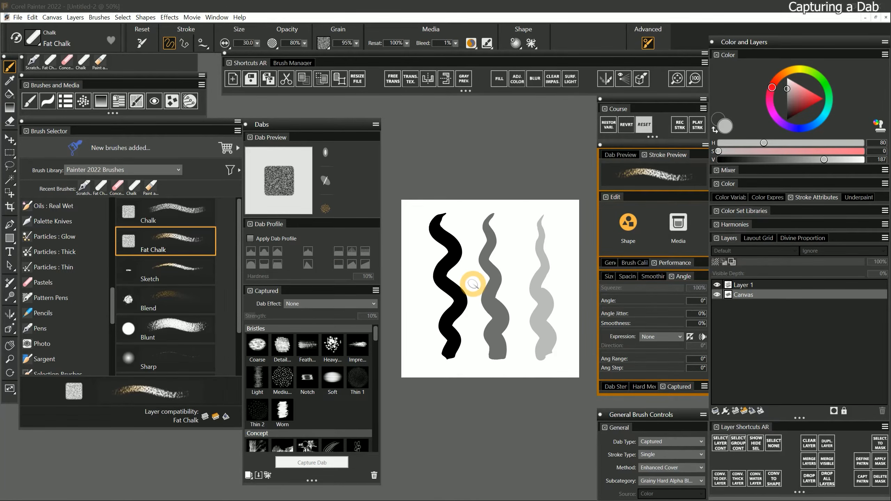
{"action": "left_click", "coordinate": [9, 152]}
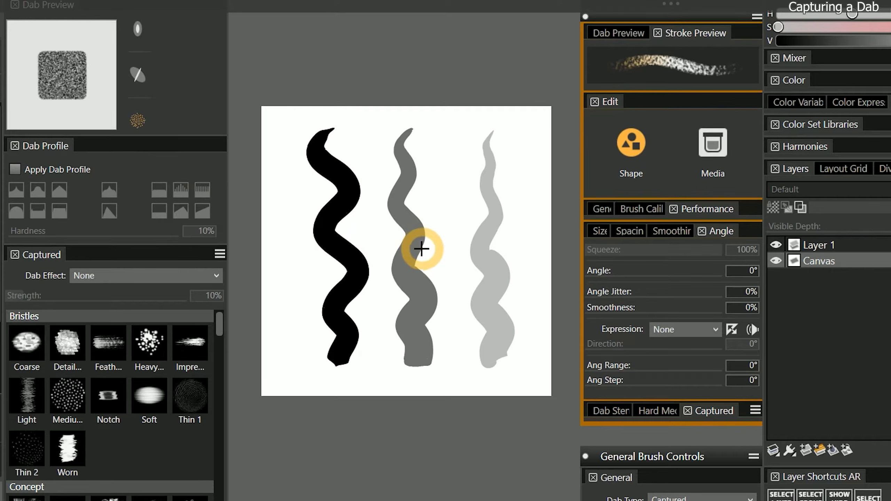
{"action": "key", "text": "ctrl+a"}
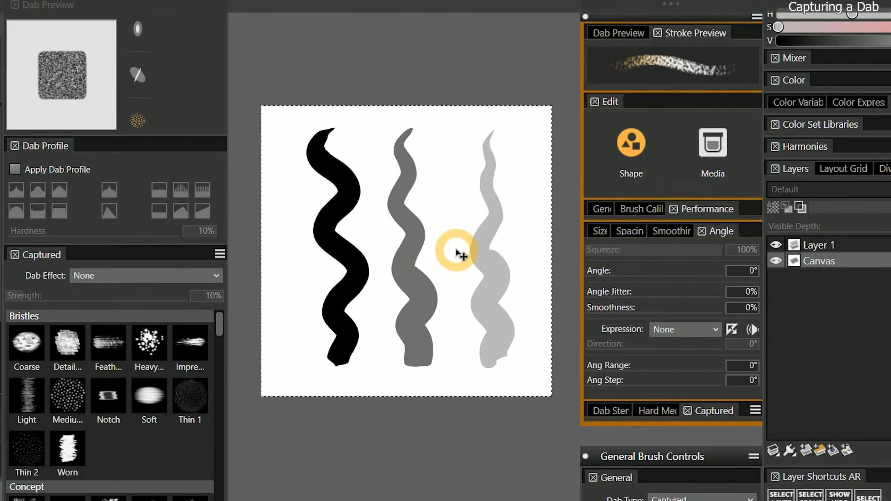
{"action": "mouse_move", "coordinate": [288, 122]}
{"action": "left_mouse_down"}
{"action": "mouse_move", "coordinate": [458, 317]}
{"action": "mouse_move", "coordinate": [525, 376]}
{"action": "left_mouse_up"}
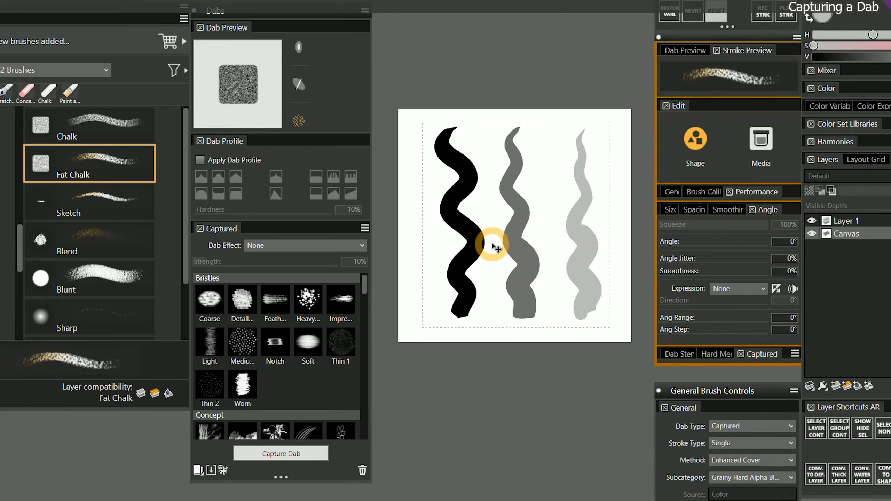
Capture the selected strokes as a dab named Wavy in the Dabs AR library and locate it there.
{"action": "left_click", "coordinate": [284, 452]}
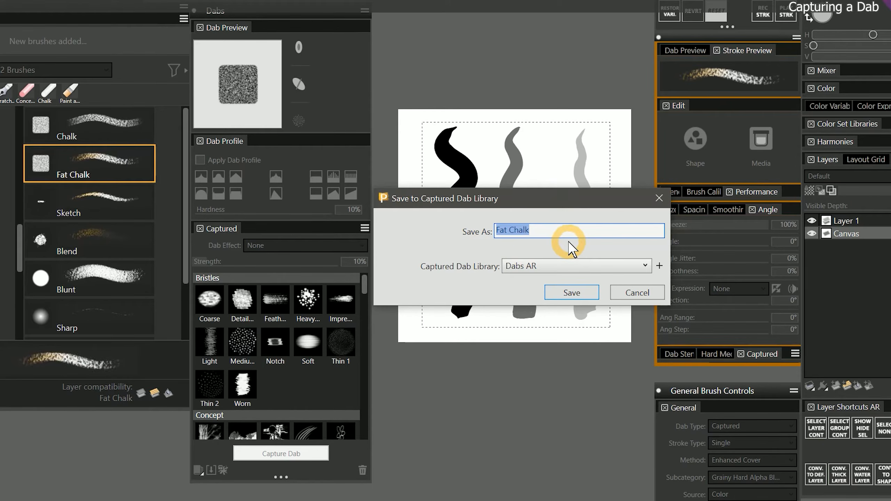
{"action": "type", "text": "Wavy"}
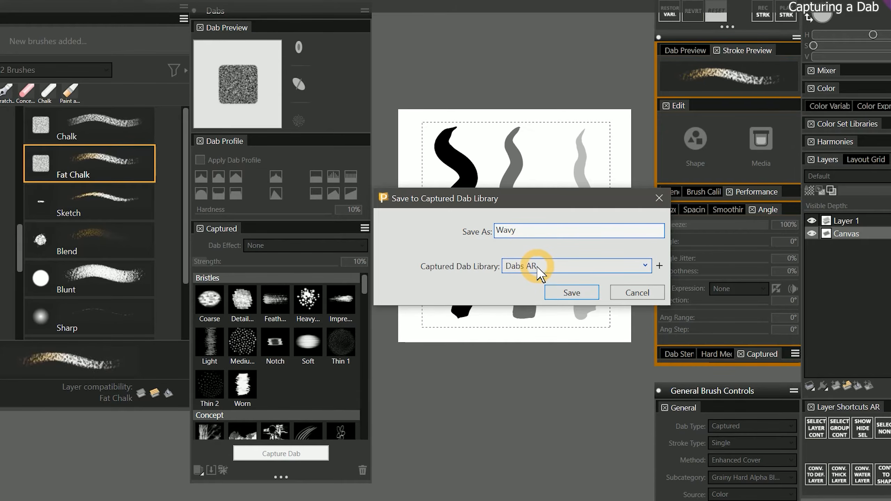
{"action": "left_click", "coordinate": [573, 291]}
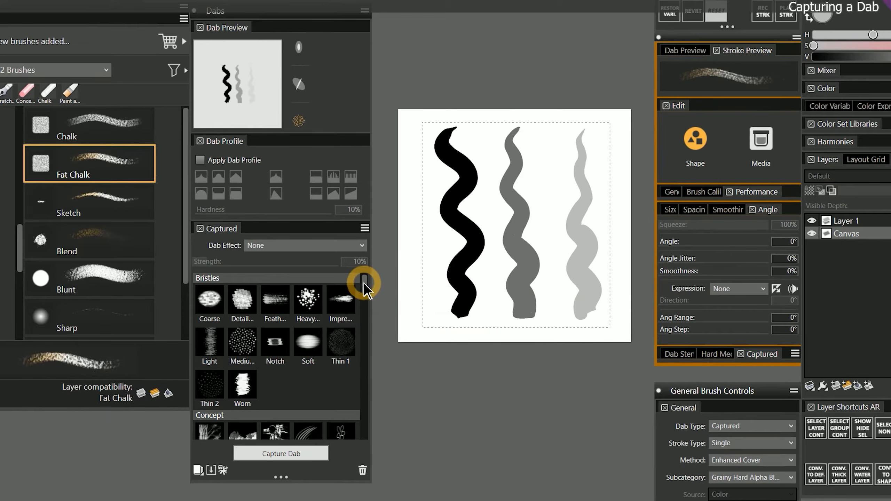
{"action": "left_click_drag", "start_coordinate": [364, 283], "coordinate": [361, 433]}
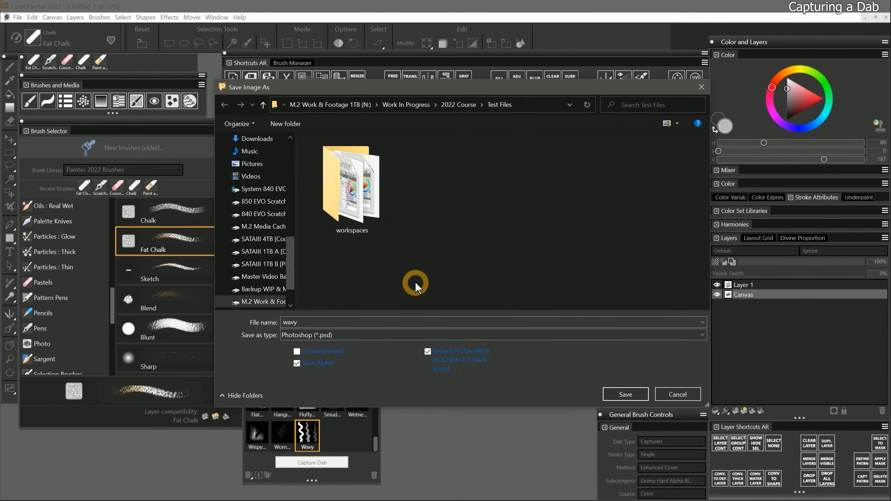
Save the dab source image as wavy in RIF format in the Test Files folder.
{"action": "left_click", "coordinate": [349, 334]}
{"action": "left_click", "coordinate": [337, 345]}
{"action": "key", "text": "Return"}
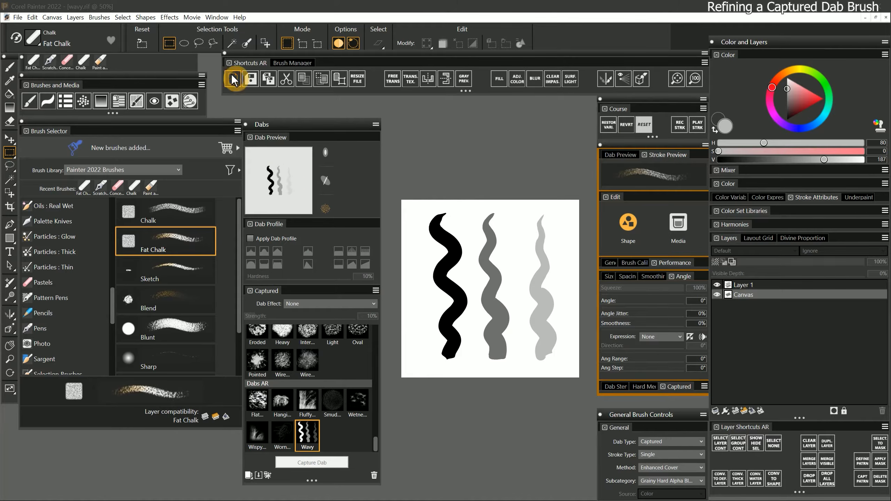
Create a new image using the Painter Default preset.
{"action": "left_click", "coordinate": [232, 80]}
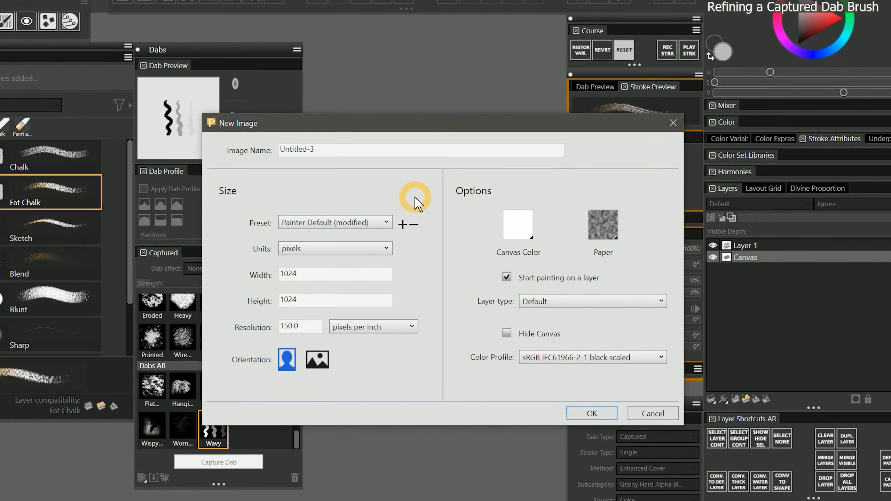
{"action": "left_click", "coordinate": [386, 222]}
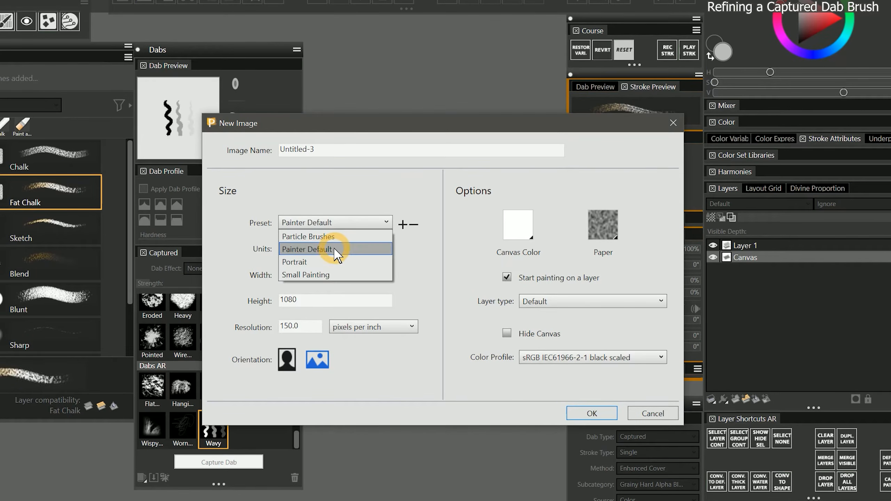
{"action": "left_click", "coordinate": [335, 251]}
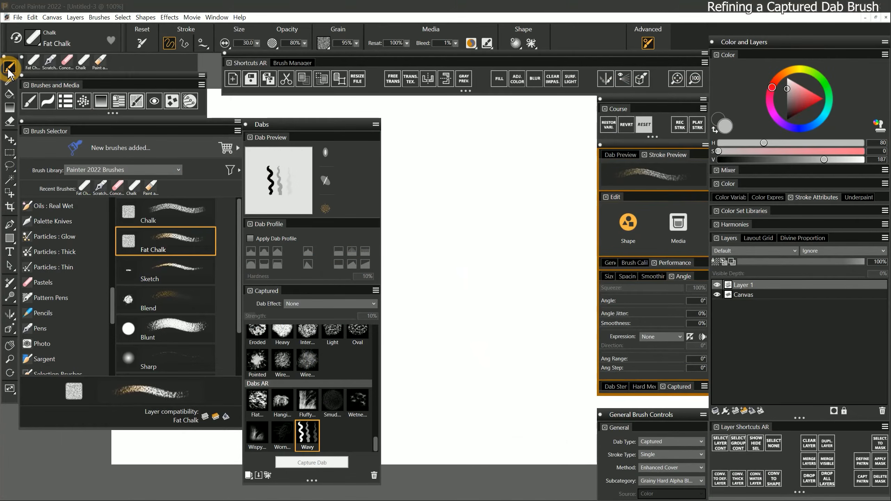
Set the painting color to a dark blue with hue 248, saturation 159 and value 71.
{"action": "left_click", "coordinate": [804, 128]}
{"action": "left_click", "coordinate": [802, 106]}
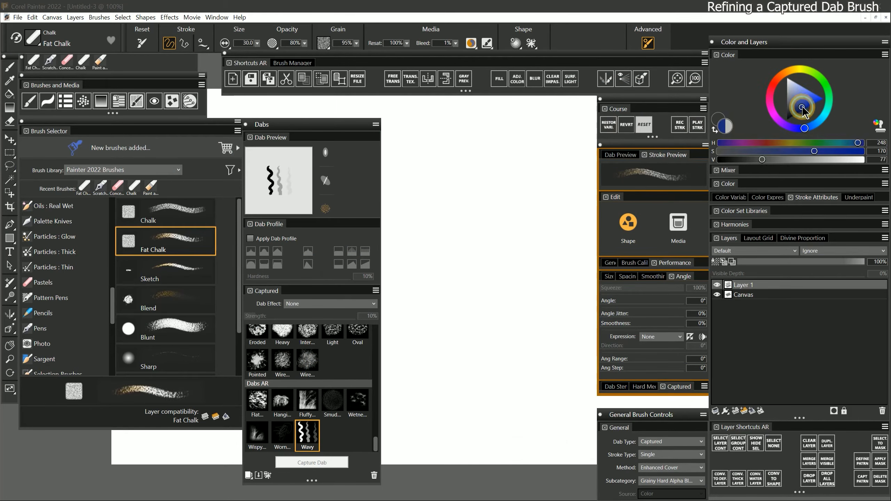
{"action": "left_click", "coordinate": [799, 108]}
Paint test strokes with the Wavy dab across the canvas: a long wavy line, diagonal lines, a scribble and three single dabs.
{"action": "left_click_drag", "start_coordinate": [449, 125], "coordinate": [442, 362]}
{"action": "left_click_drag", "start_coordinate": [532, 120], "coordinate": [467, 173]}
{"action": "left_click_drag", "start_coordinate": [546, 148], "coordinate": [470, 198]}
{"action": "left_click_drag", "start_coordinate": [541, 180], "coordinate": [488, 218]}
{"action": "left_click_drag", "start_coordinate": [462, 235], "coordinate": [502, 330]}
{"action": "left_click_drag", "start_coordinate": [496, 248], "coordinate": [526, 338]}
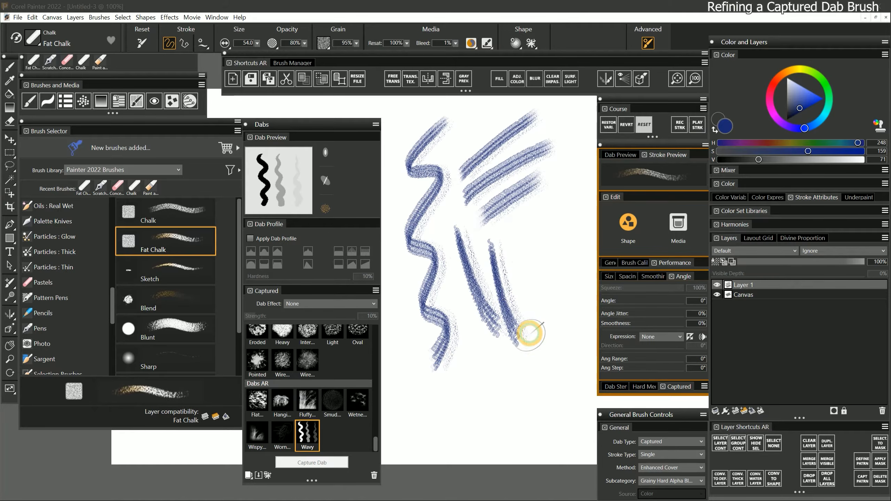
{"action": "left_click_drag", "start_coordinate": [530, 230], "coordinate": [529, 347]}
{"action": "left_click", "coordinate": [551, 218]}
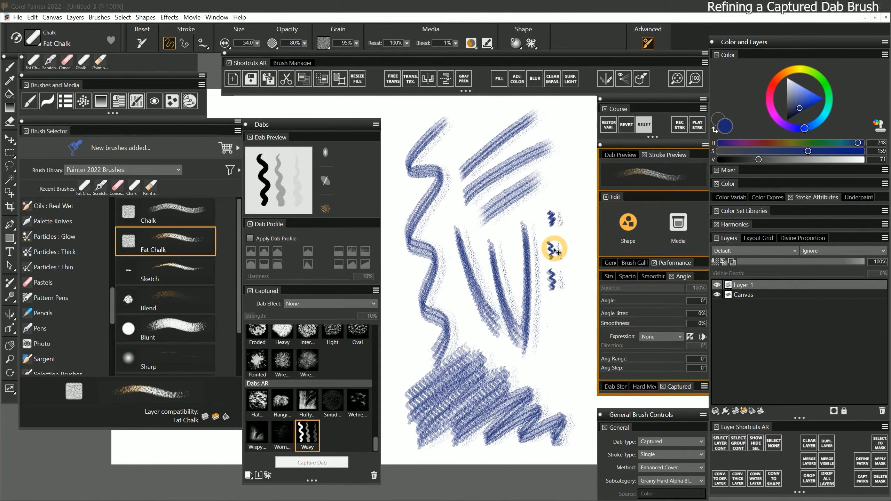
{"action": "left_click", "coordinate": [550, 251]}
{"action": "left_click", "coordinate": [553, 279]}
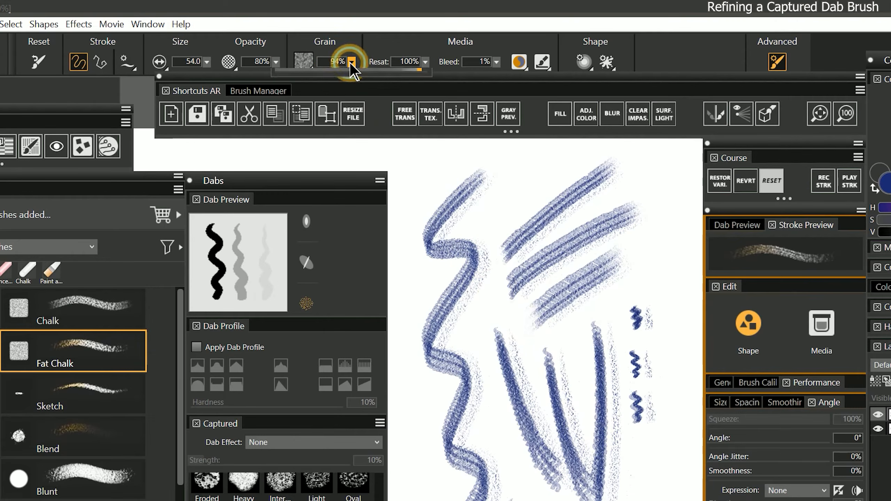
Set the grain to 80% and paint two long vertical test strokes.
{"action": "left_click_drag", "start_coordinate": [355, 43], "coordinate": [335, 53]}
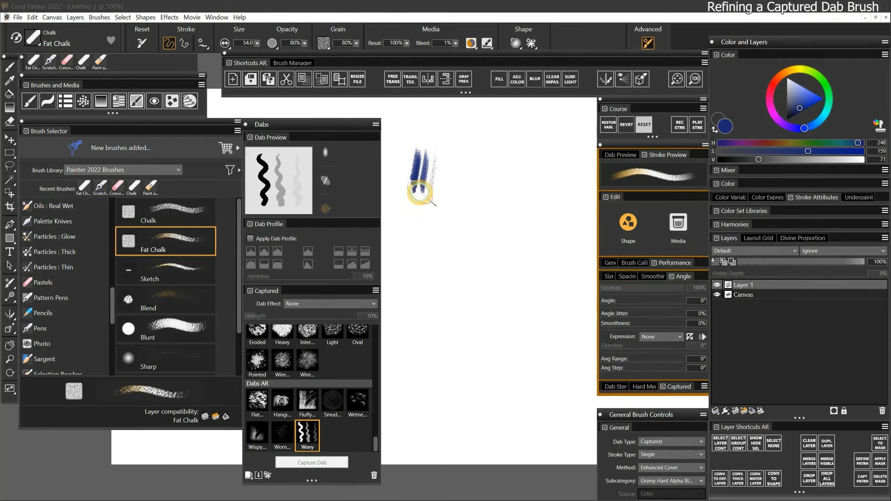
{"action": "left_click_drag", "start_coordinate": [417, 193], "coordinate": [423, 398]}
{"action": "left_click_drag", "start_coordinate": [454, 150], "coordinate": [457, 398]}
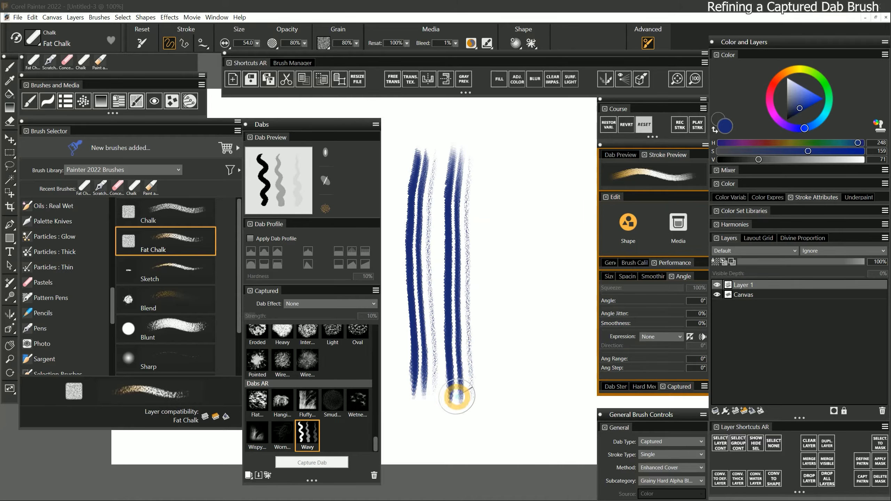
Change the brush method to Drip with the Grainy Drip subcategory and paint a long vertical test stroke beside the others.
{"action": "left_click", "coordinate": [658, 468]}
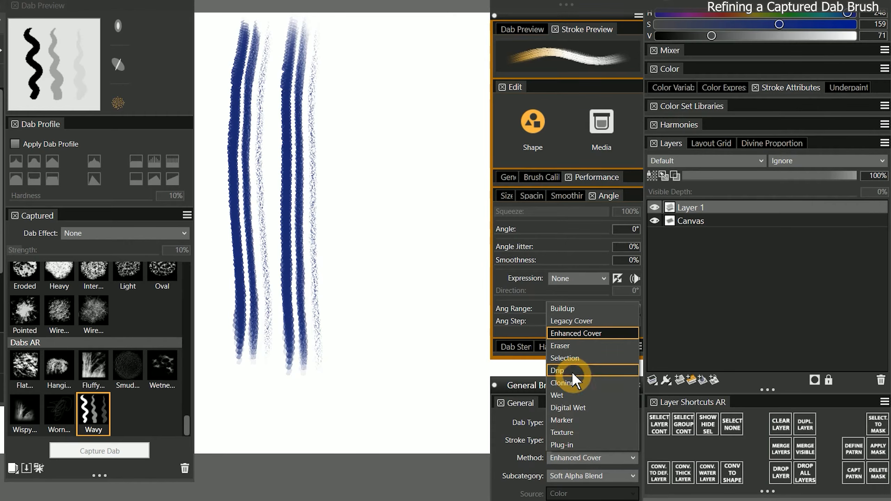
{"action": "left_click", "coordinate": [569, 371]}
{"action": "left_click", "coordinate": [576, 475]}
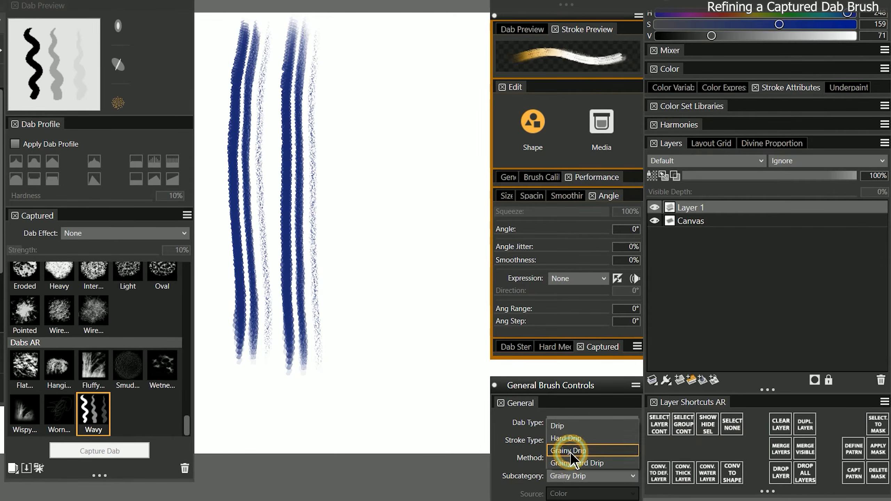
{"action": "left_click", "coordinate": [563, 451]}
{"action": "left_click_drag", "start_coordinate": [358, 24], "coordinate": [364, 402]}
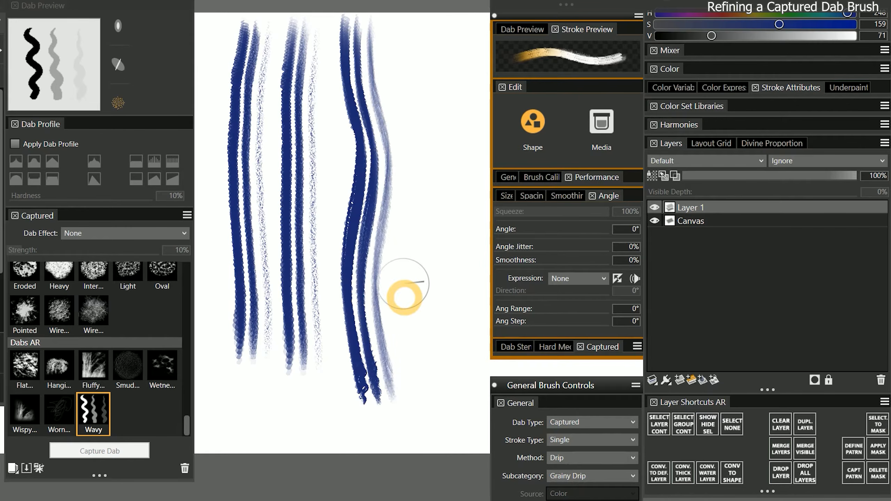
Set the brush's size jitter to 63%, smoothness to 16% and minimum size to 18%.
{"action": "left_click", "coordinate": [506, 196]}
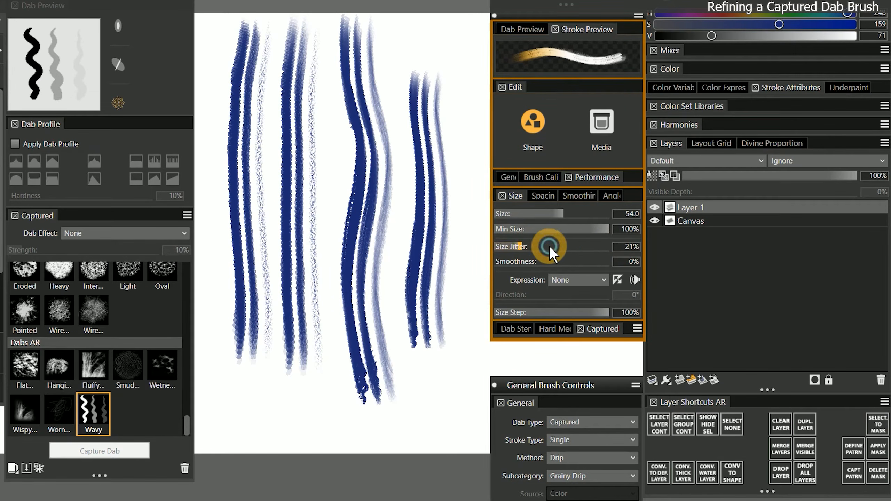
{"action": "mouse_move", "coordinate": [549, 246]}
{"action": "left_mouse_down"}
{"action": "mouse_move", "coordinate": [567, 246]}
{"action": "mouse_move", "coordinate": [576, 262]}
{"action": "left_mouse_up"}
{"action": "left_click", "coordinate": [563, 261]}
{"action": "mouse_move", "coordinate": [536, 228]}
{"action": "left_mouse_down"}
{"action": "mouse_move", "coordinate": [503, 228]}
{"action": "mouse_move", "coordinate": [511, 229]}
{"action": "left_mouse_up"}
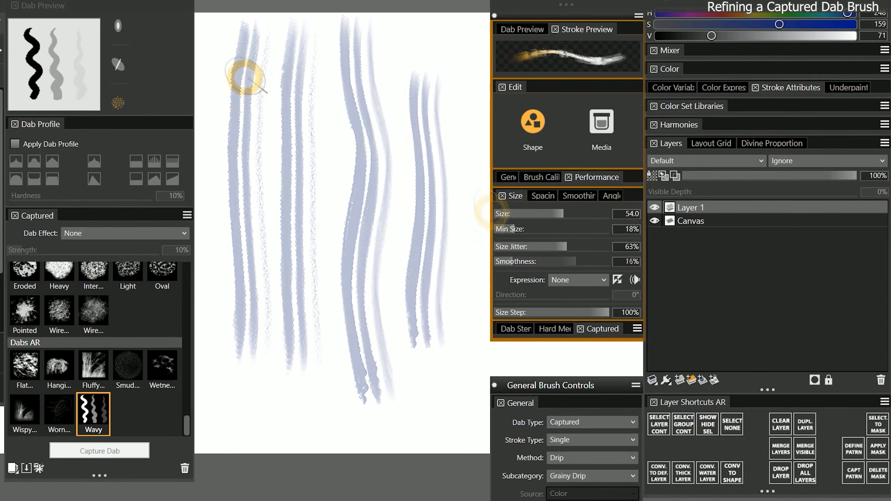
Test the jittered brush with strokes and scribbles in dark blue and dark green, including strokes at size 327.1.
{"action": "mouse_move", "coordinate": [259, 39]}
{"action": "left_mouse_down"}
{"action": "mouse_move", "coordinate": [229, 129]}
{"action": "mouse_move", "coordinate": [289, 95]}
{"action": "mouse_move", "coordinate": [315, 114]}
{"action": "mouse_move", "coordinate": [378, 86]}
{"action": "mouse_move", "coordinate": [234, 246]}
{"action": "mouse_move", "coordinate": [256, 346]}
{"action": "left_mouse_up"}
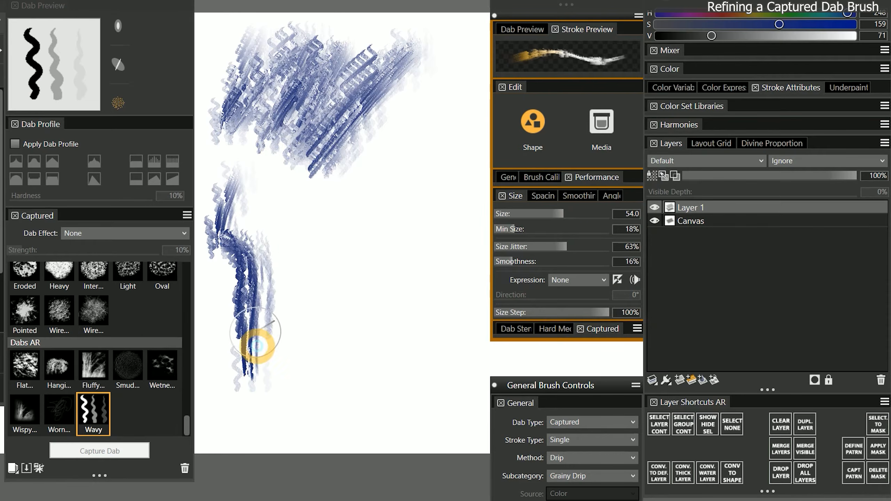
{"action": "left_click_drag", "start_coordinate": [293, 193], "coordinate": [308, 342]}
{"action": "left_click_drag", "start_coordinate": [347, 192], "coordinate": [358, 352]}
{"action": "left_click_drag", "start_coordinate": [394, 205], "coordinate": [424, 365]}
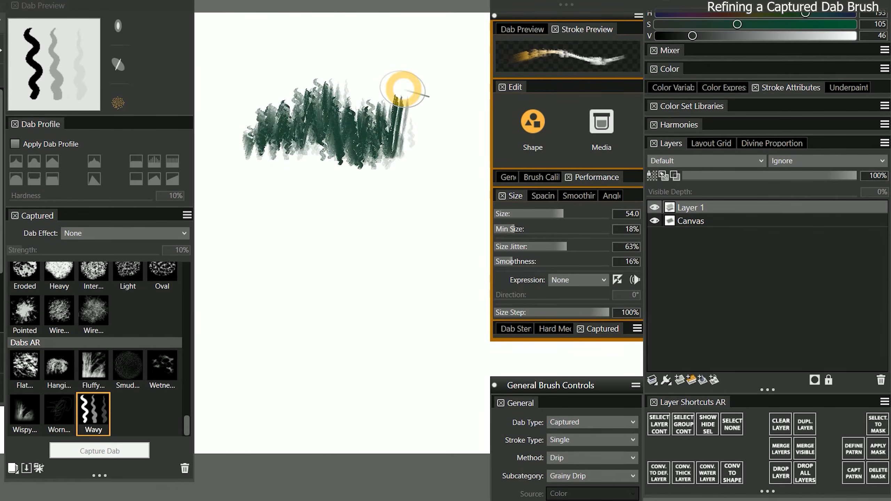
{"action": "mouse_move", "coordinate": [407, 89]}
{"action": "left_mouse_down"}
{"action": "mouse_move", "coordinate": [245, 153]}
{"action": "mouse_move", "coordinate": [374, 171]}
{"action": "mouse_move", "coordinate": [226, 151]}
{"action": "mouse_move", "coordinate": [273, 164]}
{"action": "left_mouse_up"}
{"action": "mouse_move", "coordinate": [439, 178]}
{"action": "left_mouse_down"}
{"action": "mouse_move", "coordinate": [234, 187]}
{"action": "mouse_move", "coordinate": [441, 228]}
{"action": "mouse_move", "coordinate": [308, 289]}
{"action": "mouse_move", "coordinate": [249, 378]}
{"action": "mouse_move", "coordinate": [457, 478]}
{"action": "left_mouse_up"}
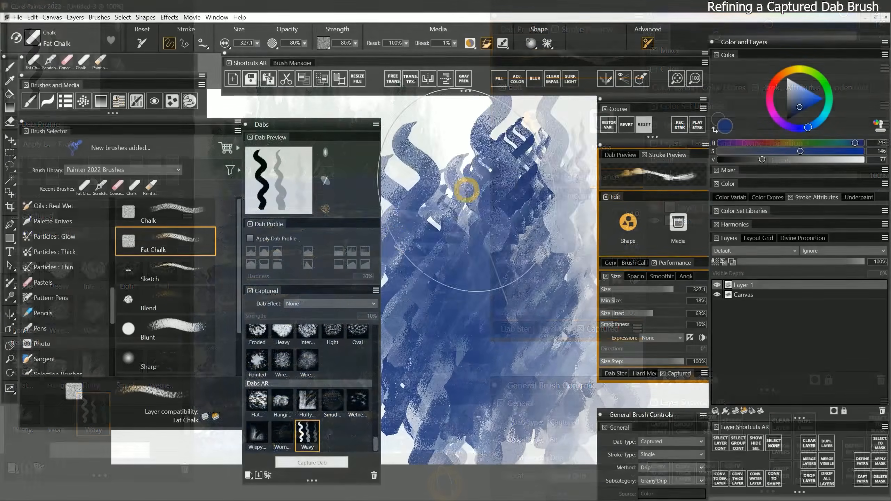
{"action": "mouse_move", "coordinate": [463, 189]}
{"action": "left_mouse_down"}
{"action": "mouse_move", "coordinate": [424, 431]}
{"action": "mouse_move", "coordinate": [424, 199]}
{"action": "mouse_move", "coordinate": [406, 329]}
{"action": "mouse_move", "coordinate": [461, 332]}
{"action": "mouse_move", "coordinate": [453, 275]}
{"action": "mouse_move", "coordinate": [489, 479]}
{"action": "mouse_move", "coordinate": [429, 400]}
{"action": "mouse_move", "coordinate": [472, 444]}
{"action": "left_mouse_up"}
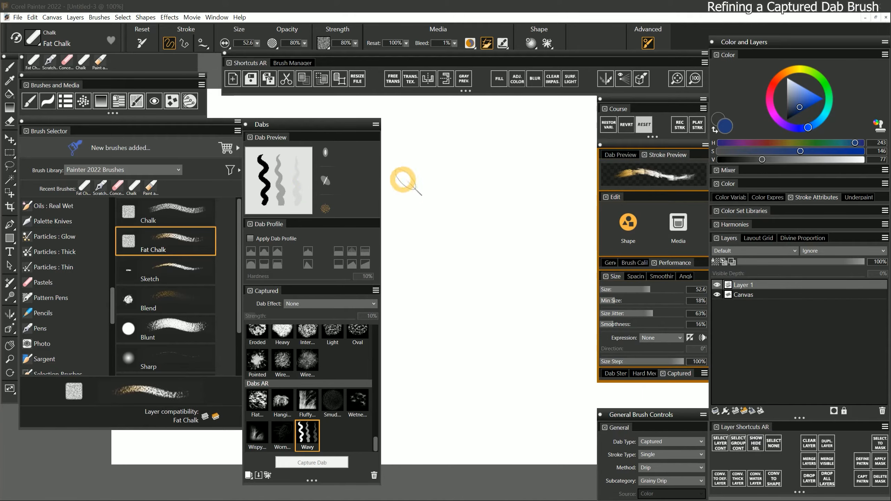
{"action": "mouse_move", "coordinate": [441, 200]}
{"action": "left_mouse_down"}
{"action": "mouse_move", "coordinate": [490, 187]}
{"action": "mouse_move", "coordinate": [456, 236]}
{"action": "mouse_move", "coordinate": [505, 201]}
{"action": "mouse_move", "coordinate": [481, 254]}
{"action": "mouse_move", "coordinate": [547, 243]}
{"action": "mouse_move", "coordinate": [547, 291]}
{"action": "left_mouse_up"}
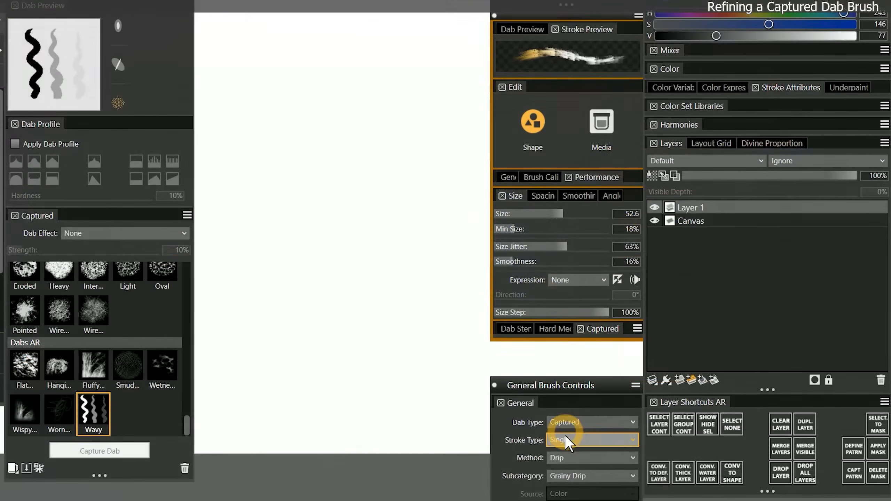
Change the brush method to Wet with the Real Wet Buildup subcategory and paint a block of blue watercolor test strokes.
{"action": "left_click", "coordinate": [654, 468]}
{"action": "left_click", "coordinate": [579, 396]}
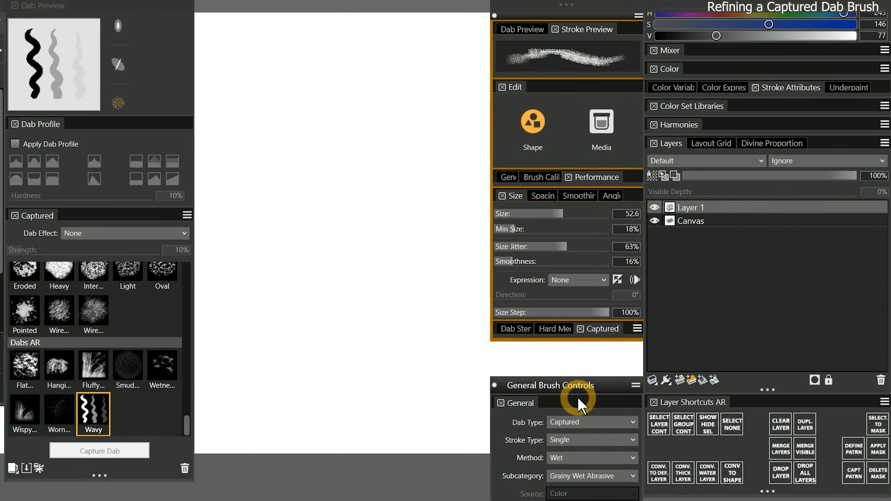
{"action": "left_click", "coordinate": [568, 474]}
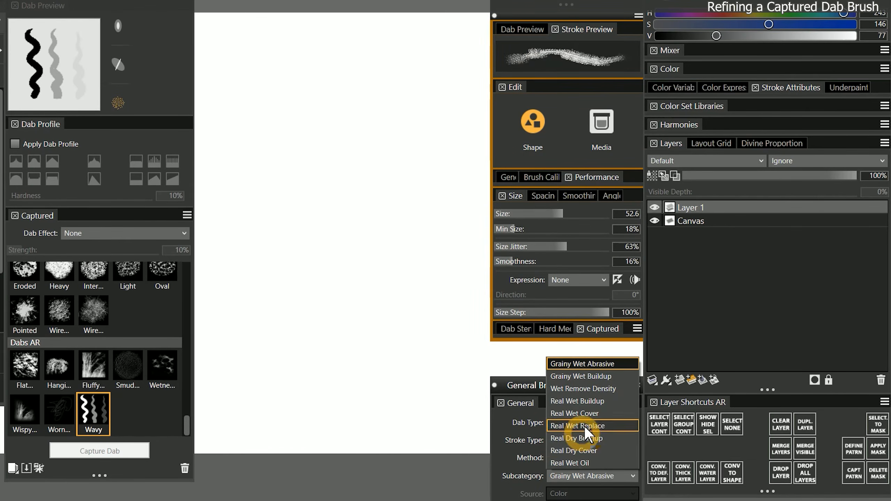
{"action": "left_click", "coordinate": [597, 401]}
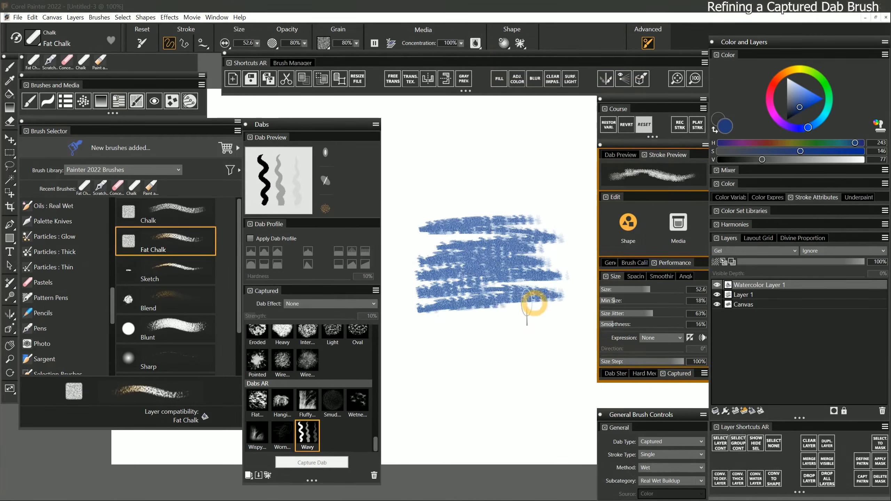
{"action": "mouse_move", "coordinate": [533, 299]}
{"action": "left_mouse_down"}
{"action": "mouse_move", "coordinate": [443, 328]}
{"action": "mouse_move", "coordinate": [413, 354]}
{"action": "mouse_move", "coordinate": [511, 361]}
{"action": "mouse_move", "coordinate": [569, 383]}
{"action": "mouse_move", "coordinate": [433, 408]}
{"action": "mouse_move", "coordinate": [515, 408]}
{"action": "left_mouse_up"}
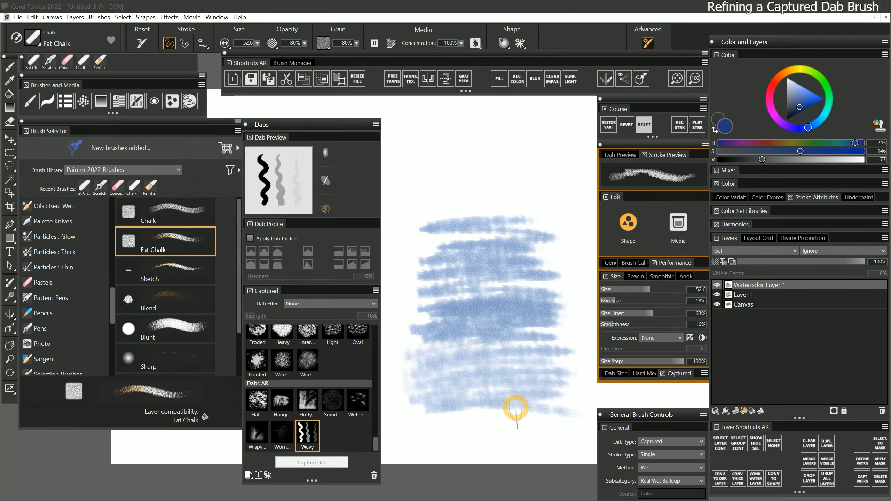
{"action": "mouse_move", "coordinate": [543, 242]}
{"action": "left_mouse_down"}
{"action": "mouse_move", "coordinate": [440, 270]}
{"action": "mouse_move", "coordinate": [469, 313]}
{"action": "mouse_move", "coordinate": [470, 365]}
{"action": "mouse_move", "coordinate": [458, 398]}
{"action": "mouse_move", "coordinate": [579, 417]}
{"action": "mouse_move", "coordinate": [550, 427]}
{"action": "left_mouse_up"}
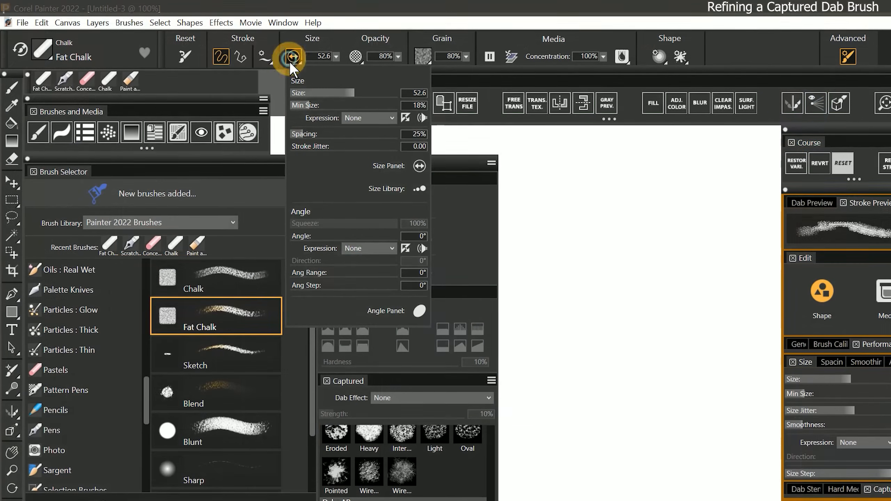
Set the brush's angle expression to Bearing and paint test strokes in different directions.
{"action": "left_click", "coordinate": [365, 249]}
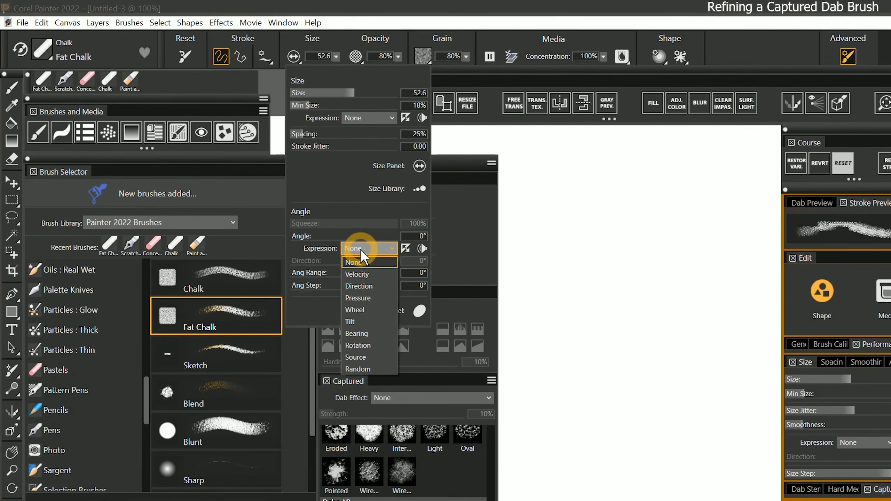
{"action": "left_click", "coordinate": [364, 333]}
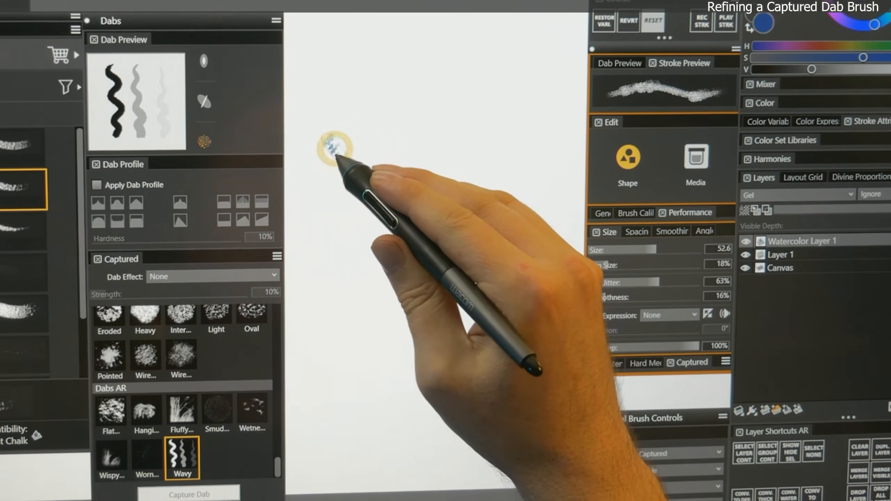
{"action": "mouse_move", "coordinate": [327, 149]}
{"action": "left_mouse_down"}
{"action": "mouse_move", "coordinate": [357, 182]}
{"action": "mouse_move", "coordinate": [353, 169]}
{"action": "mouse_move", "coordinate": [326, 266]}
{"action": "left_mouse_up"}
{"action": "mouse_move", "coordinate": [377, 235]}
{"action": "left_mouse_down"}
{"action": "mouse_move", "coordinate": [384, 398]}
{"action": "mouse_move", "coordinate": [427, 255]}
{"action": "mouse_move", "coordinate": [454, 310]}
{"action": "left_mouse_up"}
{"action": "mouse_move", "coordinate": [412, 260]}
{"action": "left_mouse_down"}
{"action": "mouse_move", "coordinate": [413, 422]}
{"action": "mouse_move", "coordinate": [387, 294]}
{"action": "mouse_move", "coordinate": [441, 209]}
{"action": "mouse_move", "coordinate": [455, 162]}
{"action": "left_mouse_up"}
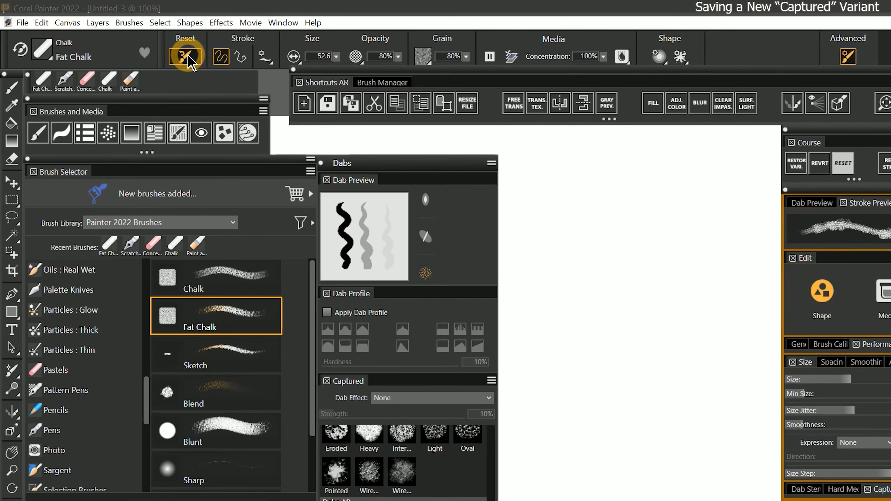
Look up the commands for saving the brush variant and exporting the brush.
{"action": "left_click", "coordinate": [130, 23]}
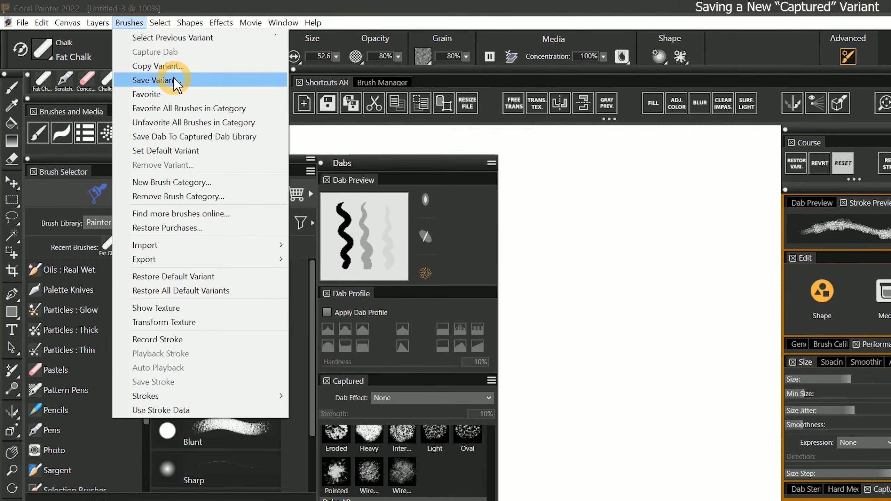
{"action": "left_click", "coordinate": [174, 79]}
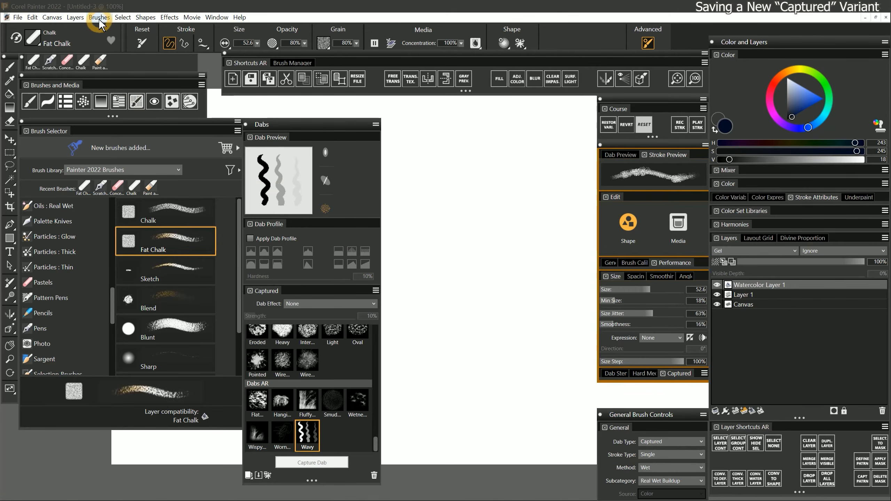
{"action": "left_click", "coordinate": [99, 17]}
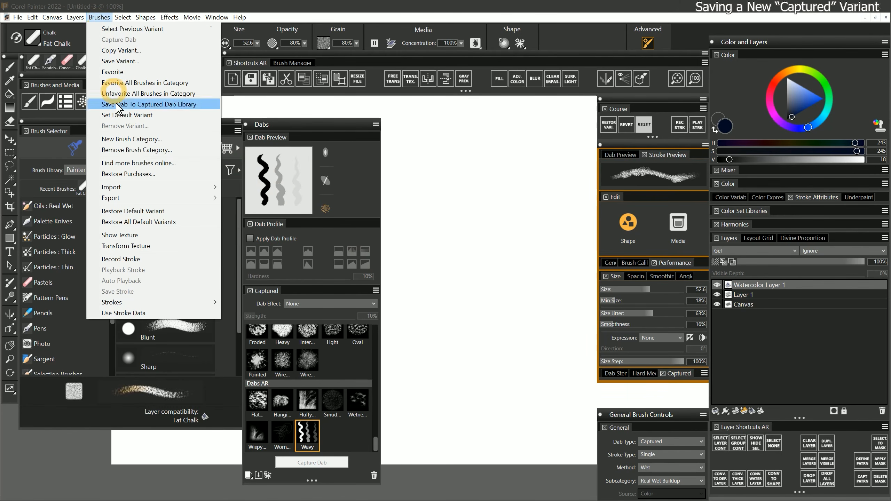
{"action": "mouse_move", "coordinate": [139, 198]}
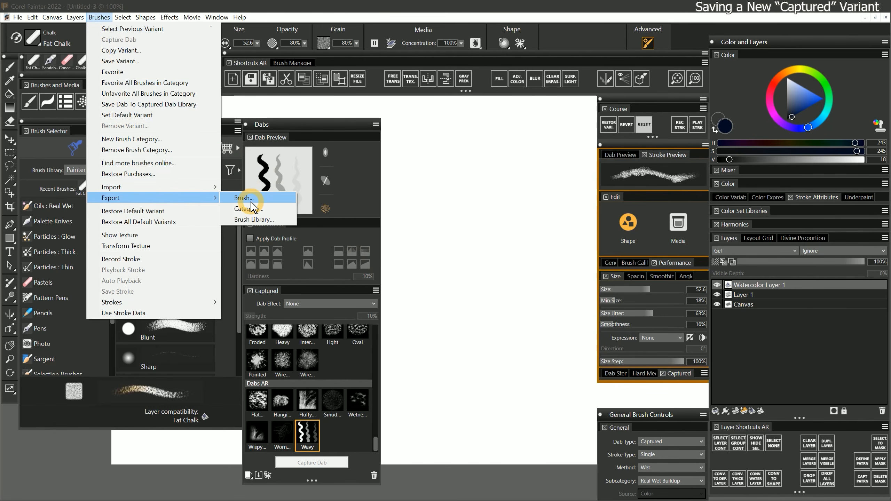